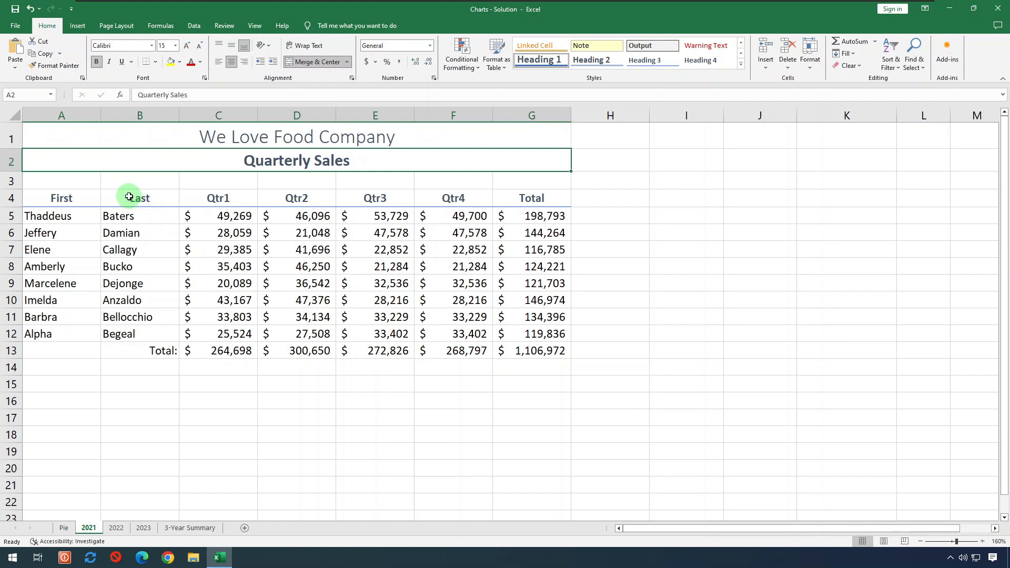
- Select B4:E12, the last names with their Qtr1–Qtr3 sales, as chart data
left_click_drag(131, 198, 380, 333)
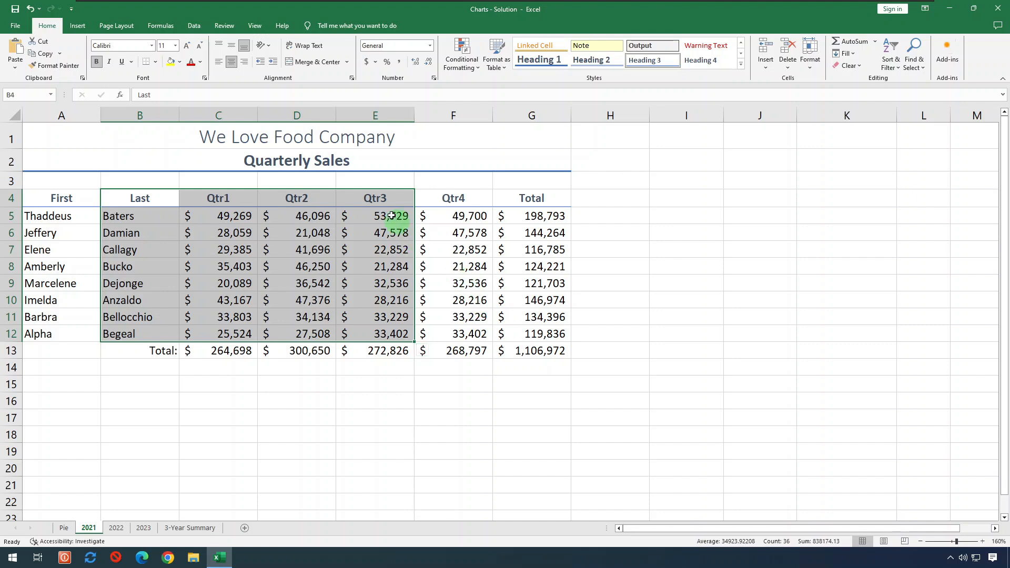
left_click(78, 25)
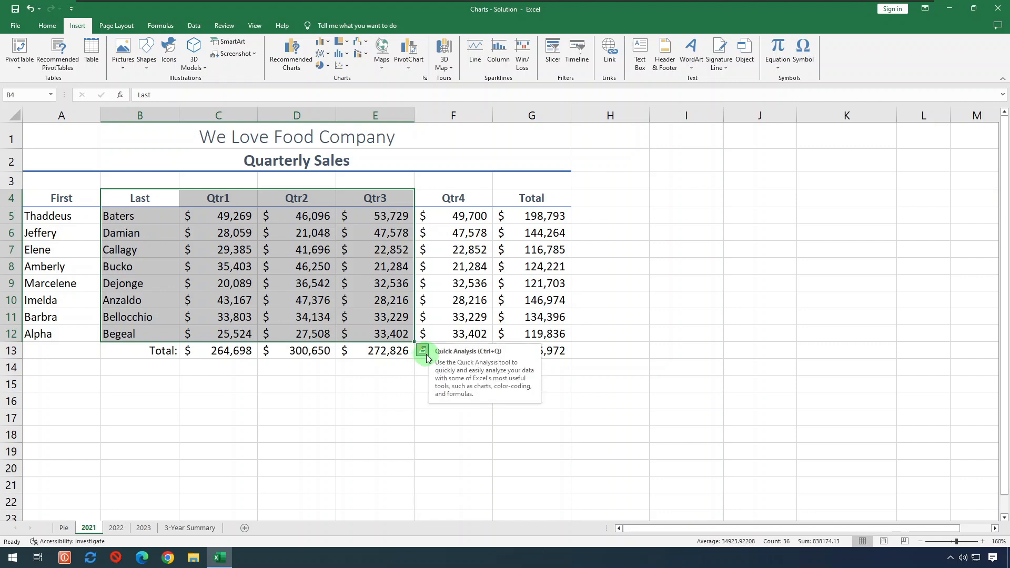
- Insert a Clustered Column chart of the selection from Quick Analysis
left_click(424, 352)
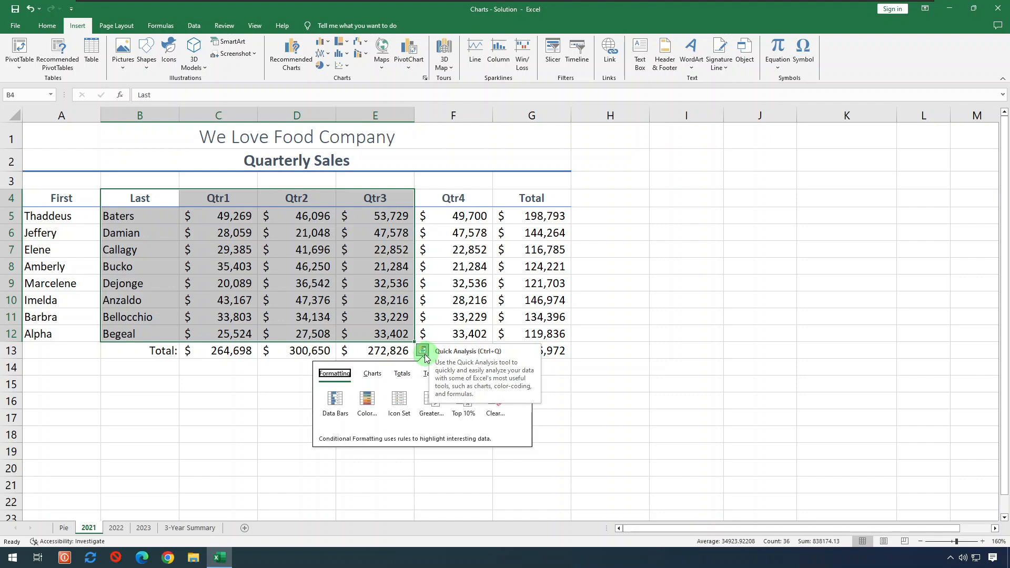
left_click(377, 374)
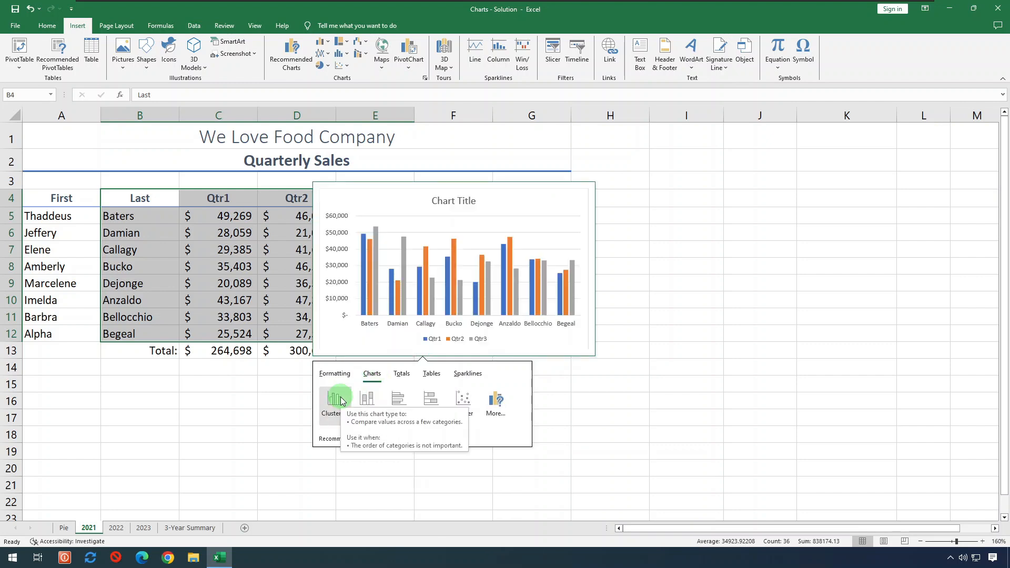
left_click(339, 401)
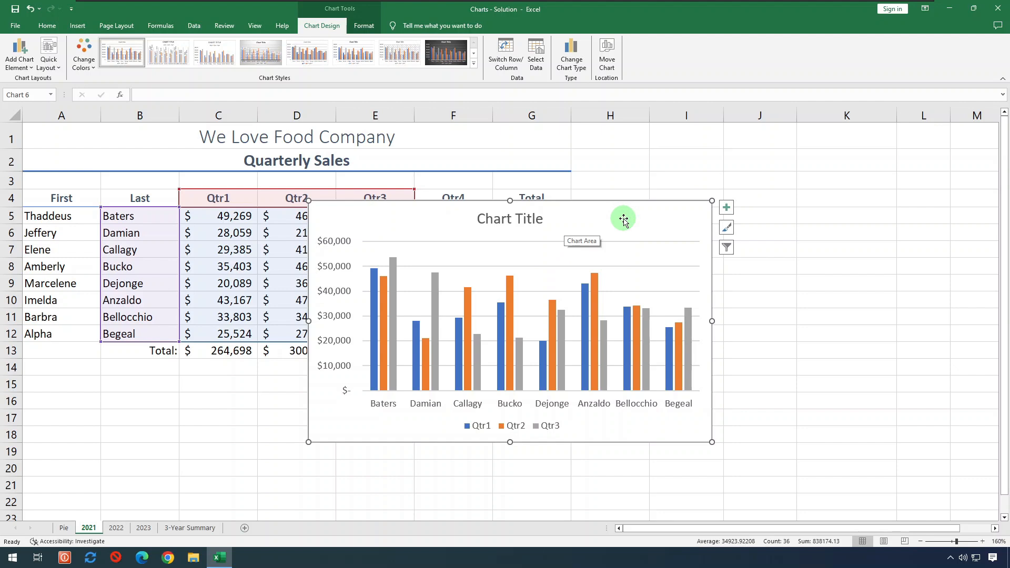
- Move the chart beside the table and plot Qtr1–Qtr4 for Baters through Bellocchio, excluding Begeal
mouse_move(623, 219)
left_mouse_down()
mouse_move(774, 211)
mouse_move(896, 183)
left_mouse_up()
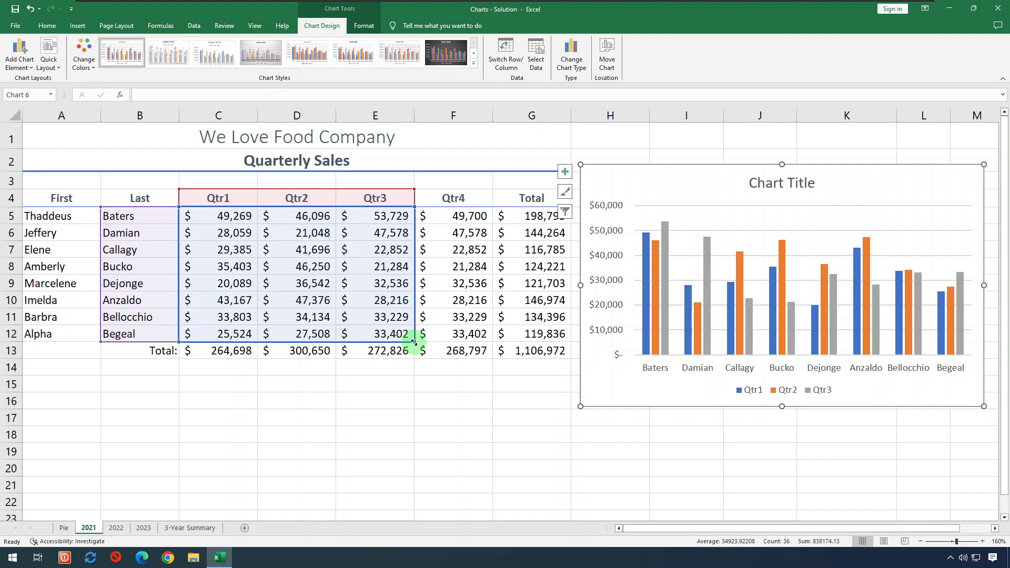
left_click_drag(414, 343, 479, 343)
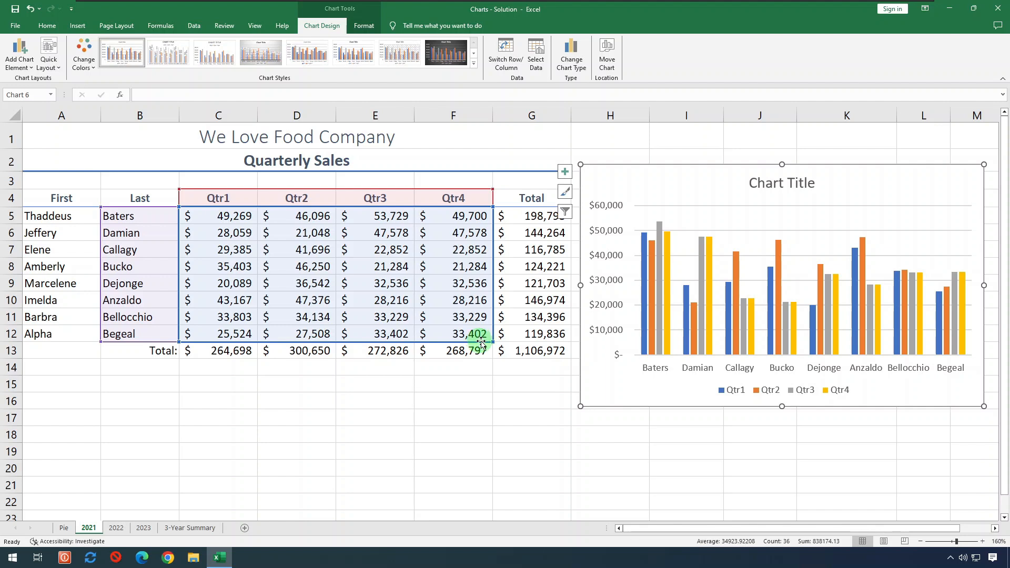
left_click_drag(492, 342, 491, 323)
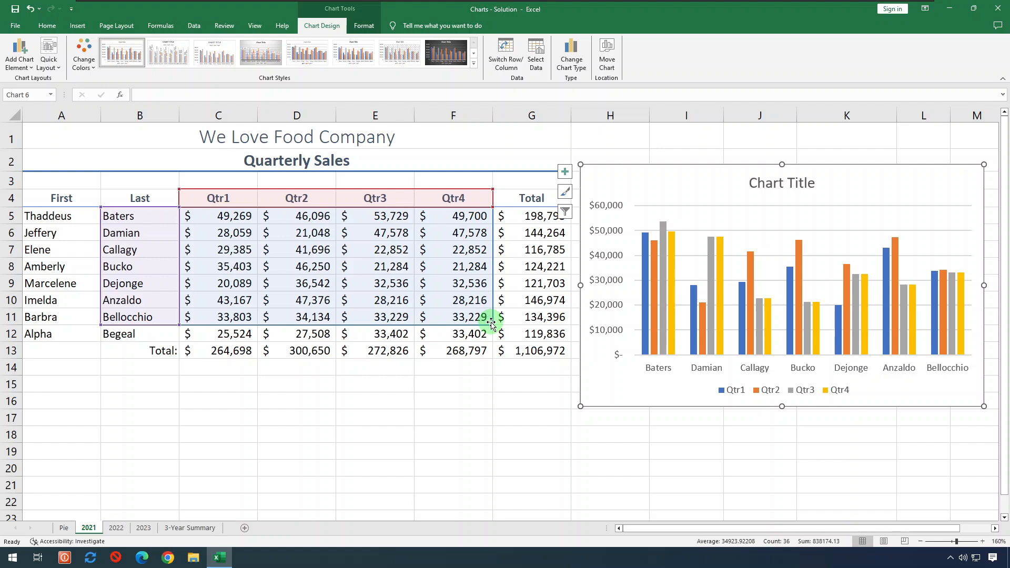
- Move the chart to a new chart sheet named '2021 Sales Chart'
right_click(620, 390)
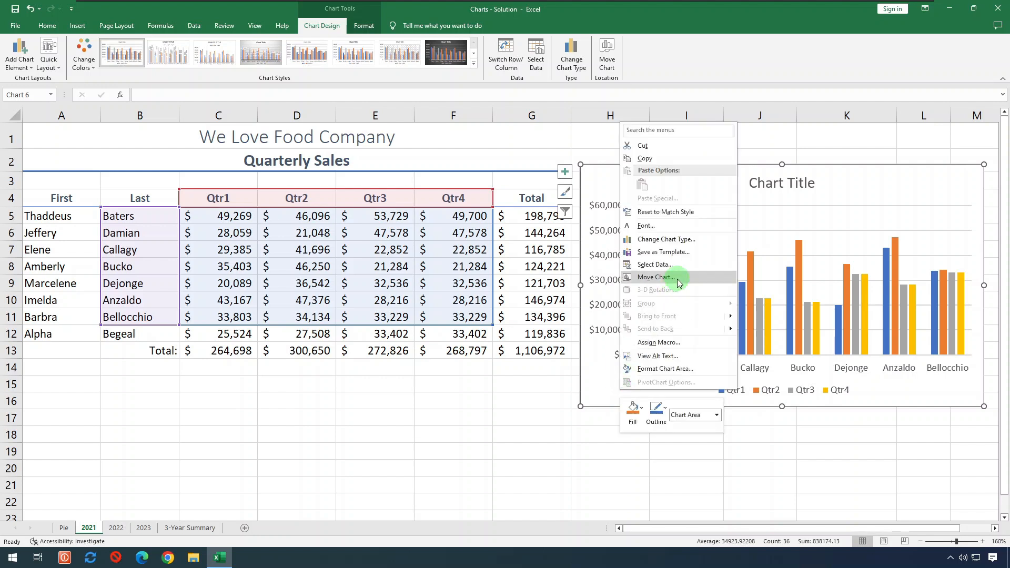
left_click(677, 279)
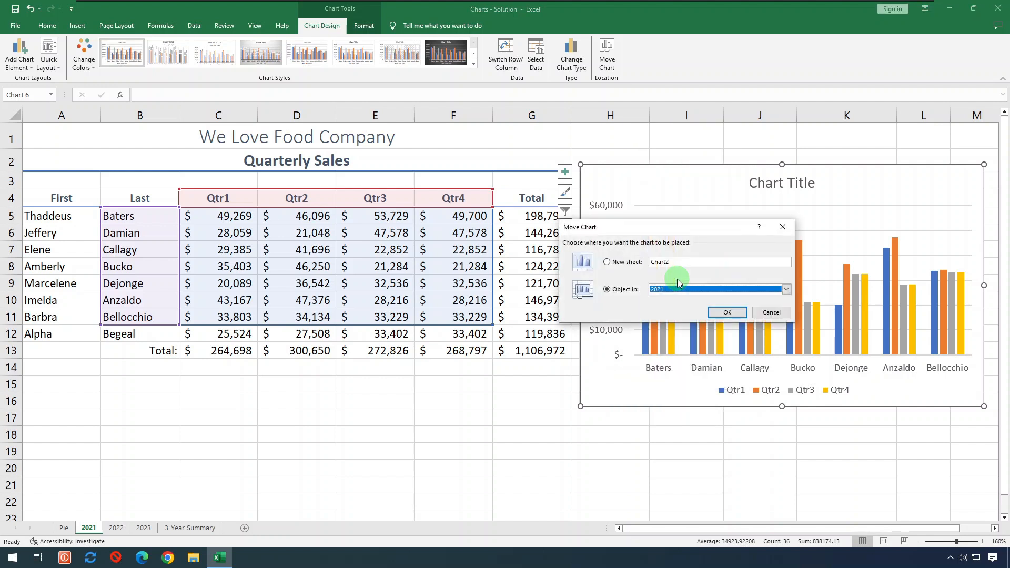
left_click(638, 262)
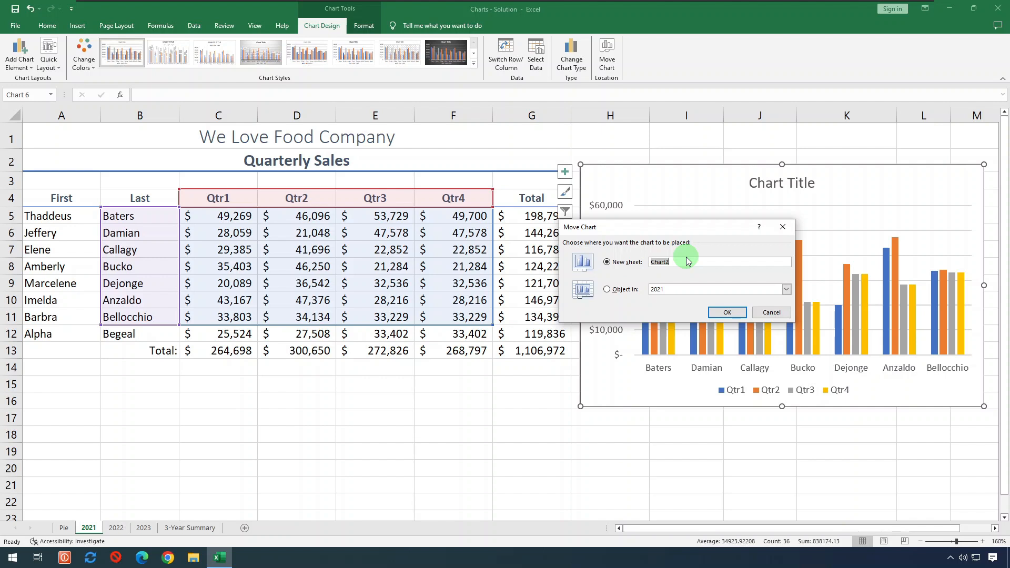
type("2021 Sales Chart")
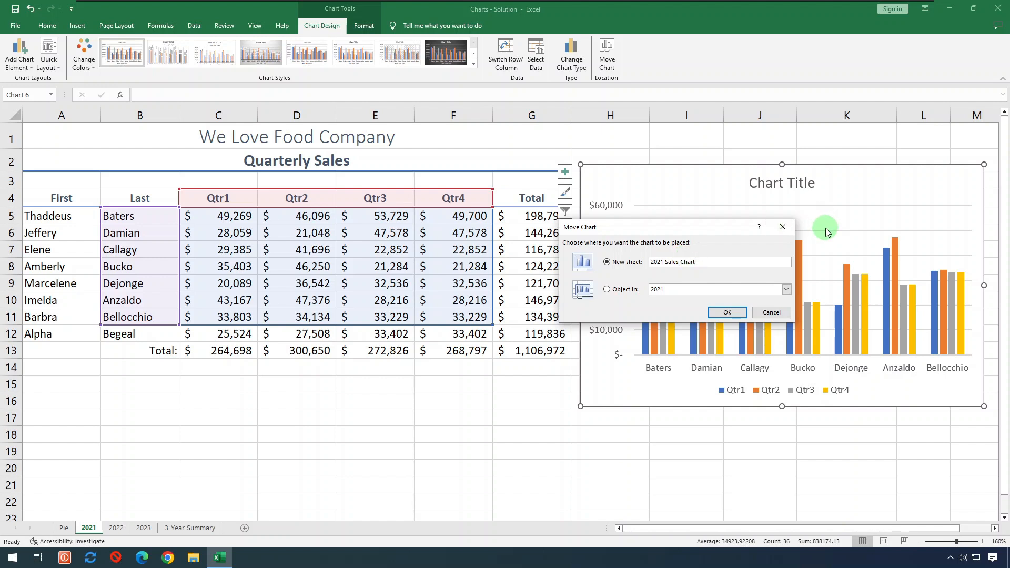
left_click(727, 313)
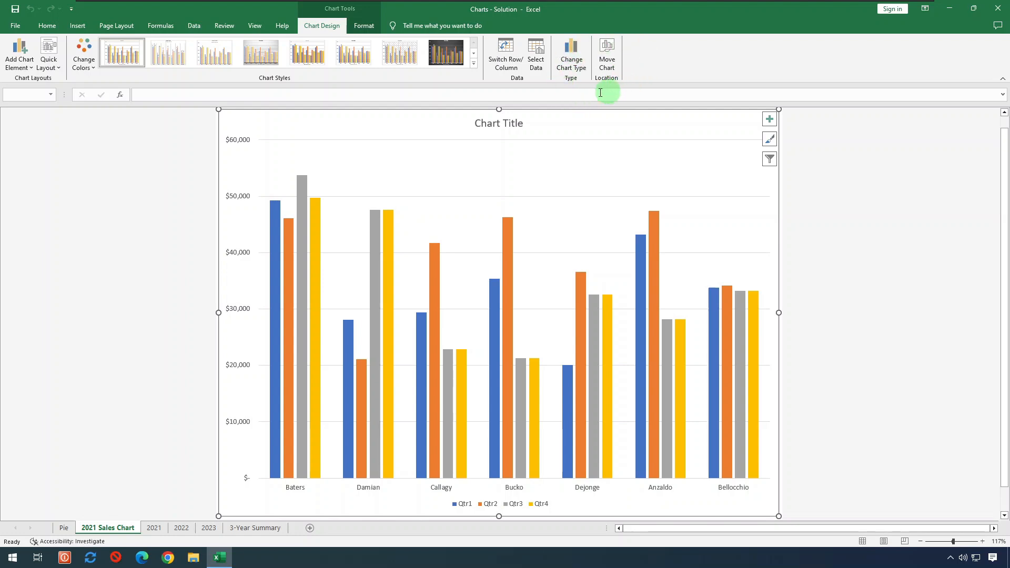
- Change the chart to a 3-D Stacked Column chart using the first layout
left_click(572, 63)
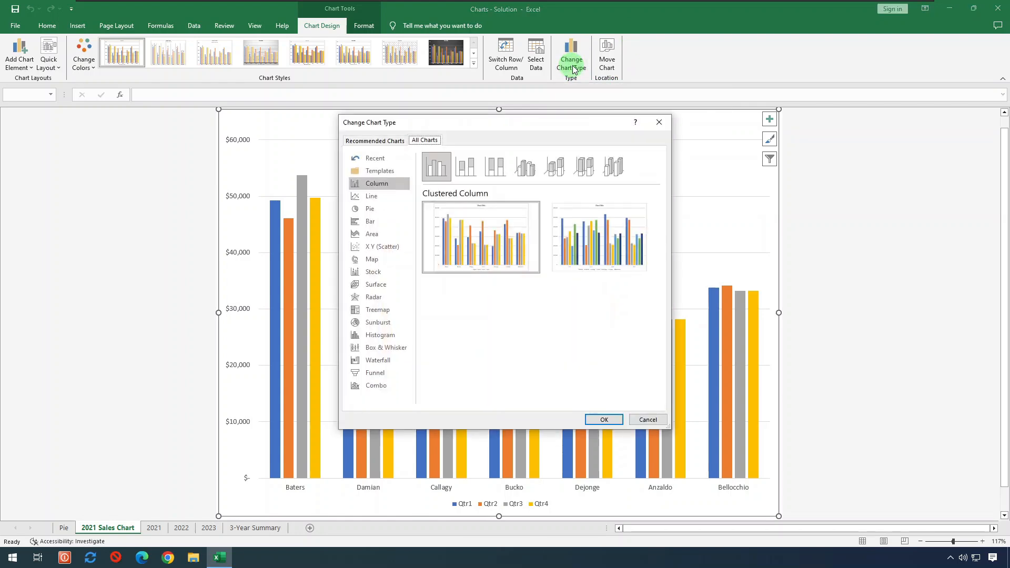
left_click(566, 168)
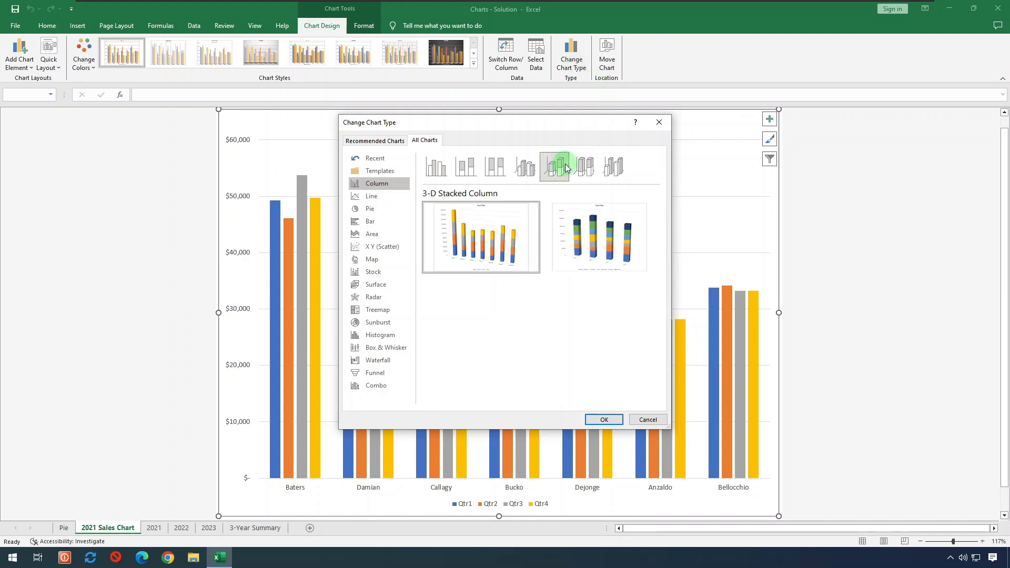
left_click(489, 256)
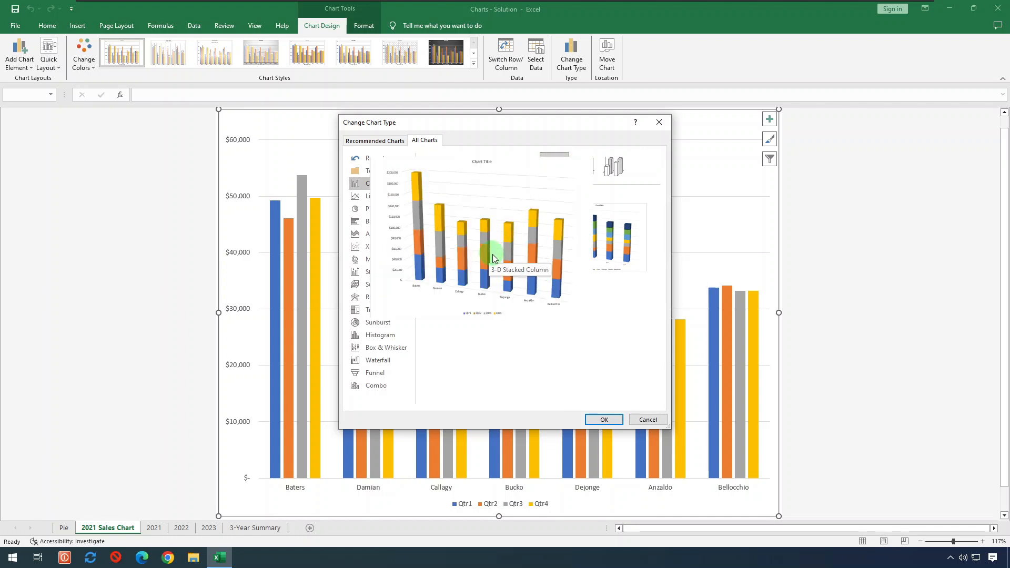
left_click(603, 420)
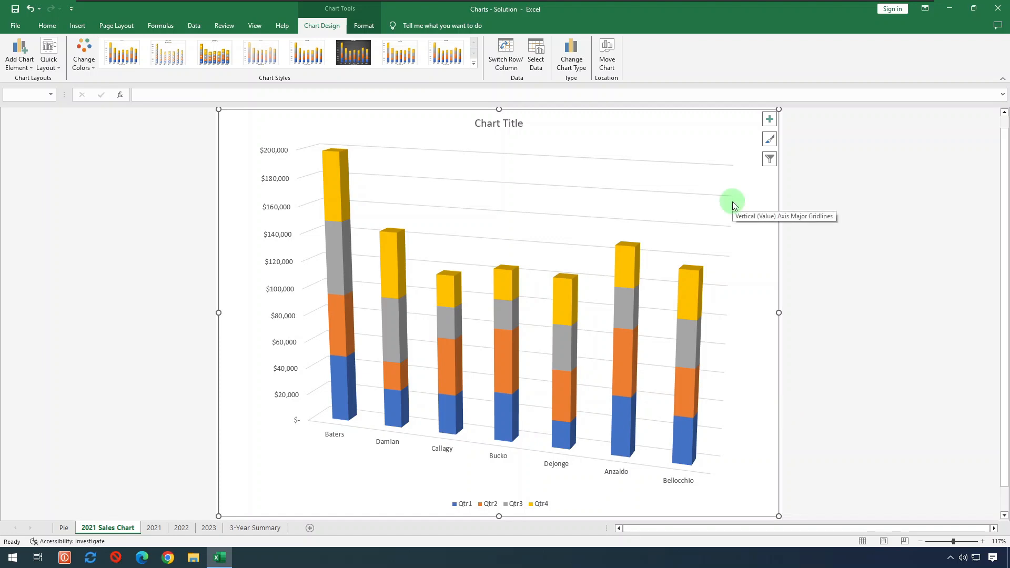
- Reset the chart data to B4:G11 so Total is included as a fifth series
left_click(536, 62)
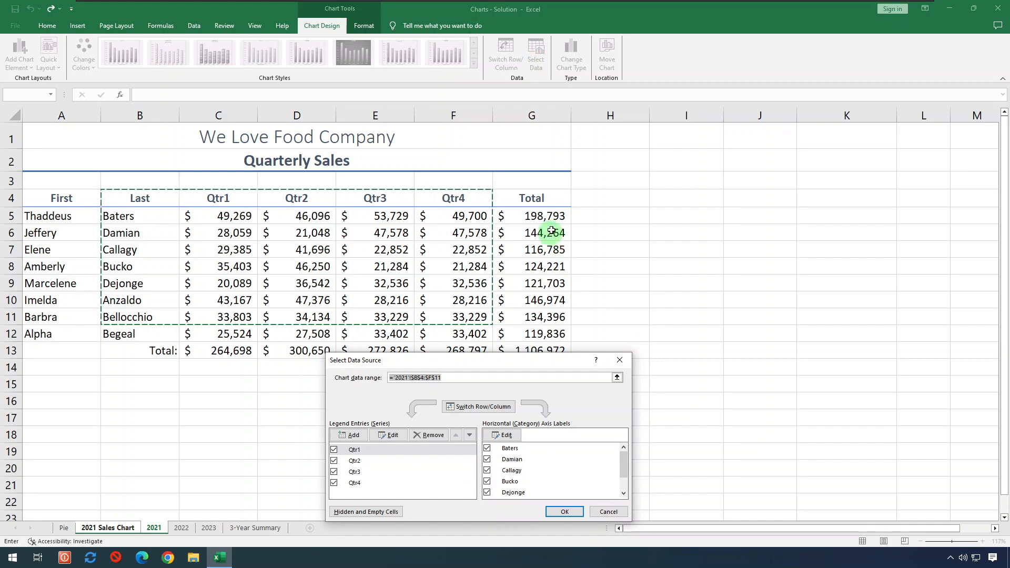
left_click_drag(140, 203, 542, 316)
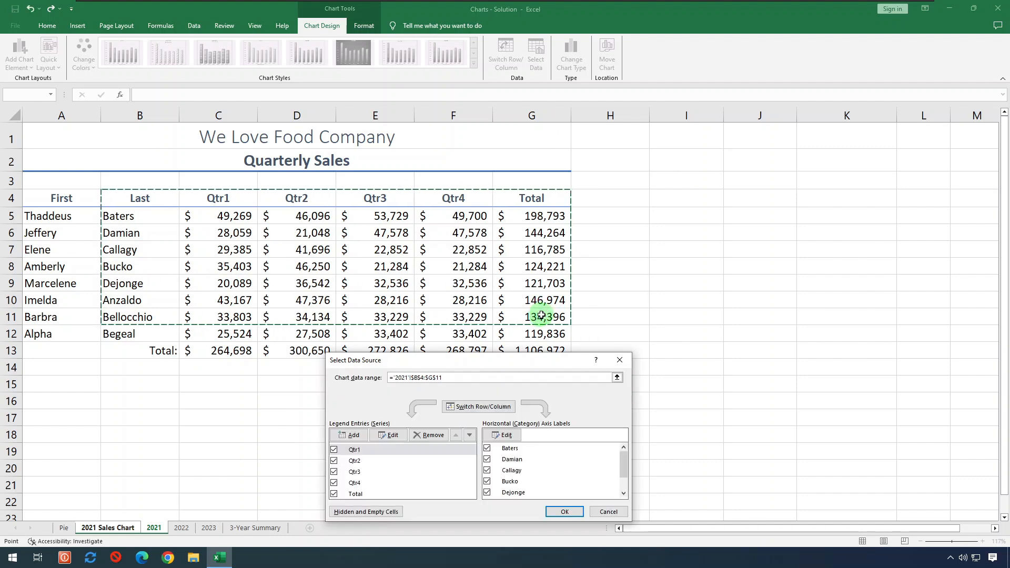
left_click(564, 510)
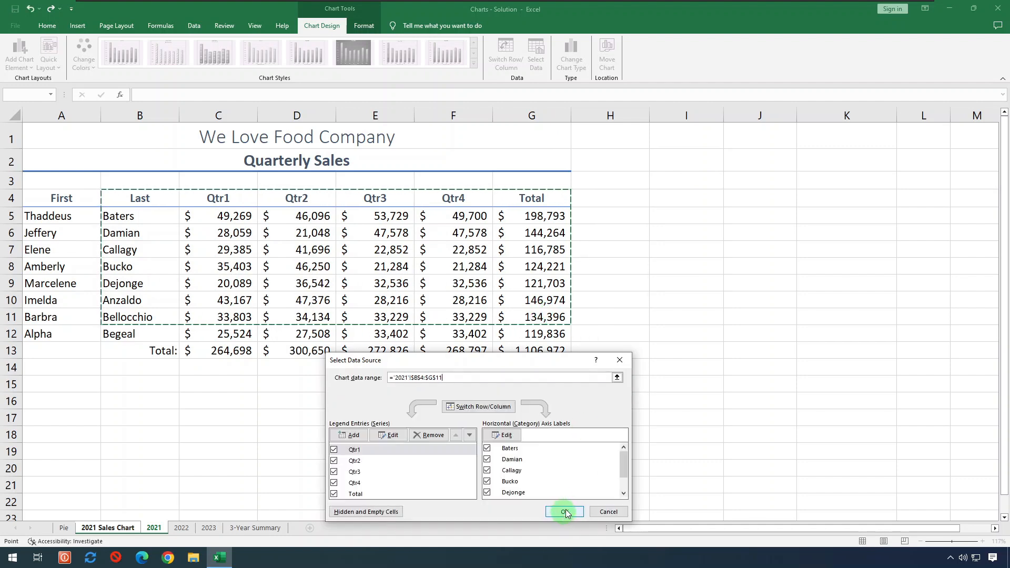
left_click(567, 511)
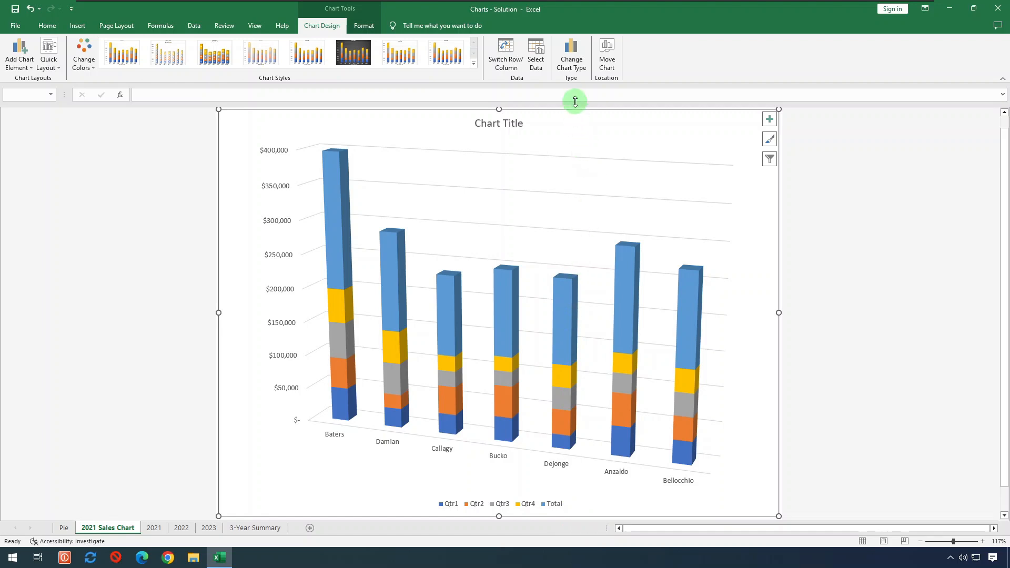
left_click(582, 66)
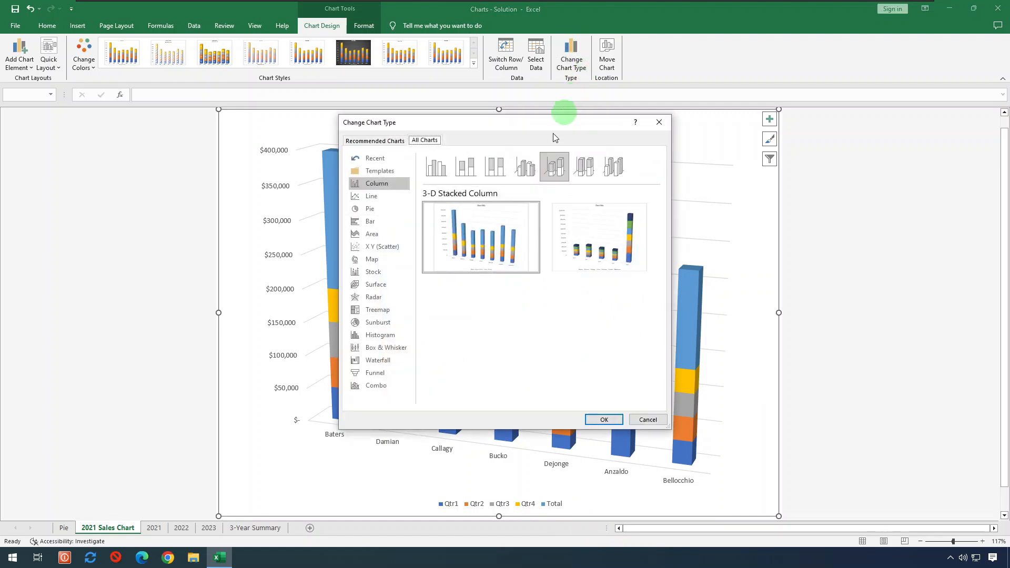
- Make it a Combo chart with Qtr4 as Clustered Column and Total on a secondary axis
left_click(396, 387)
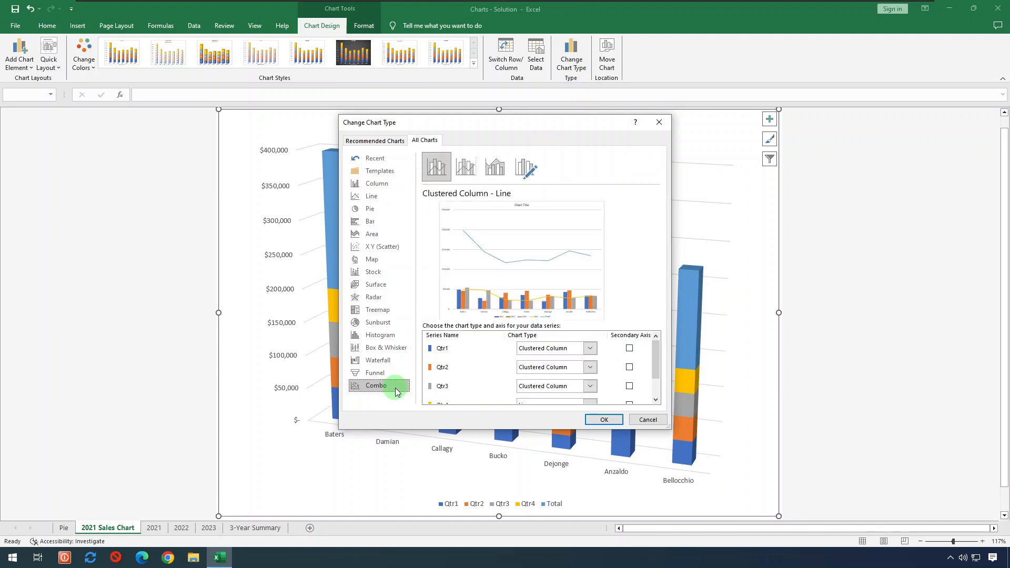
left_click(655, 356)
left_click(650, 357)
left_click_drag(653, 357, 658, 372)
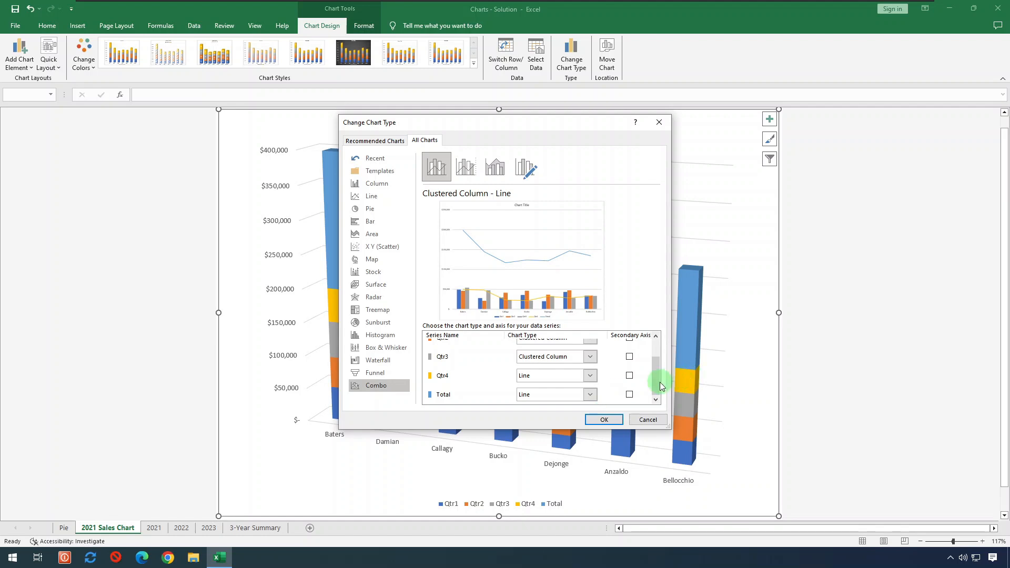
left_click(591, 377)
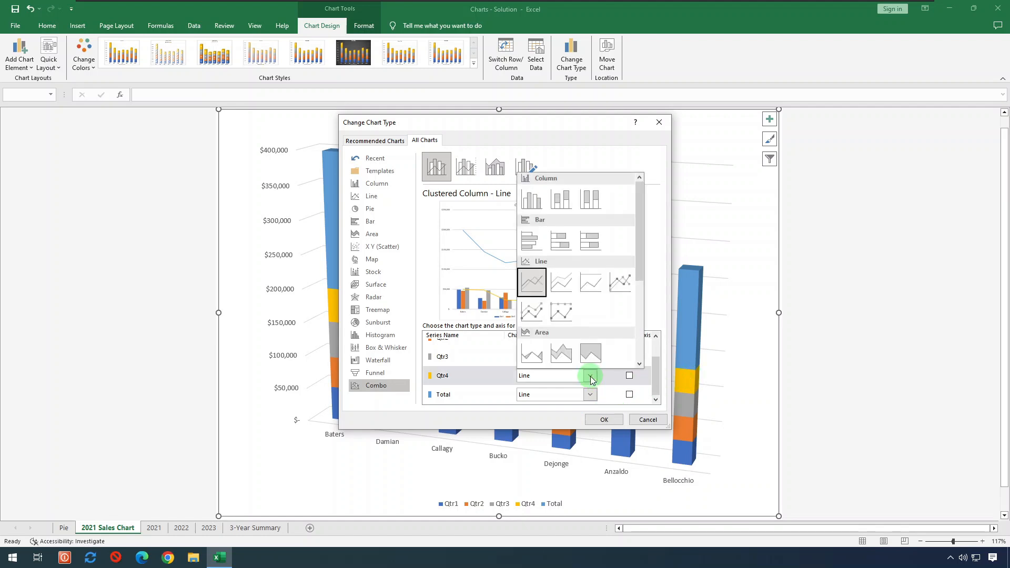
left_click(530, 200)
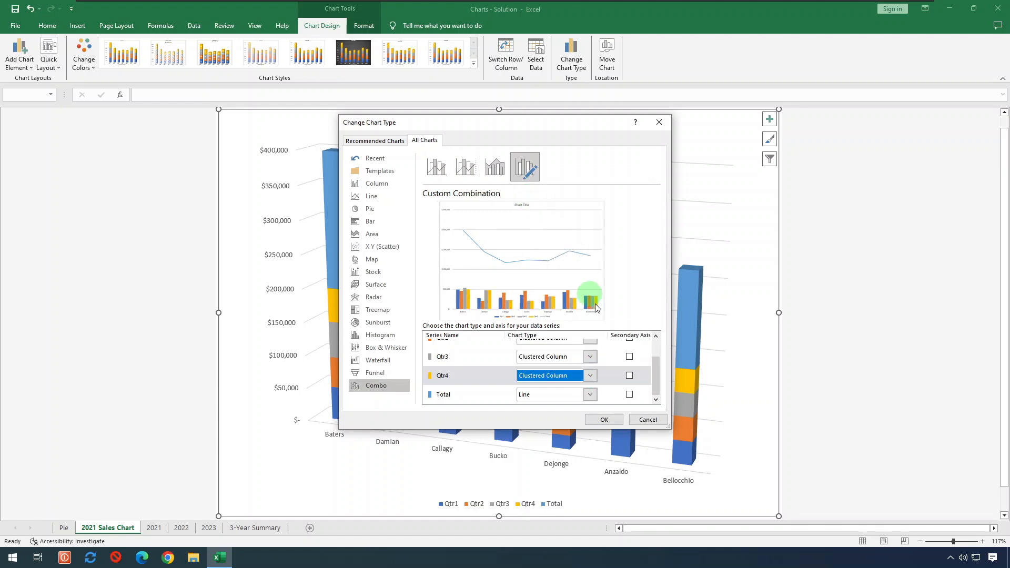
left_click(630, 397)
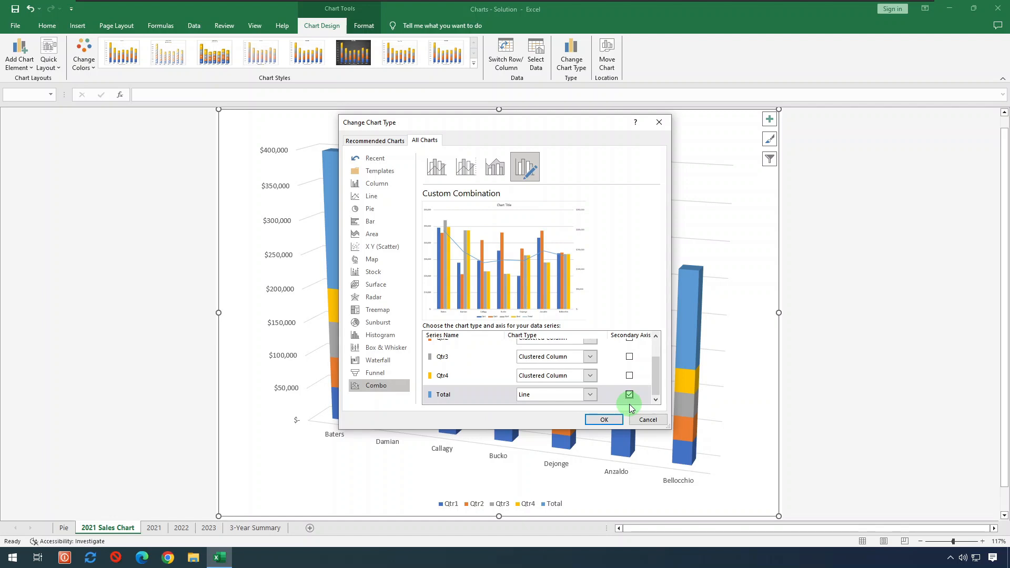
left_click(604, 420)
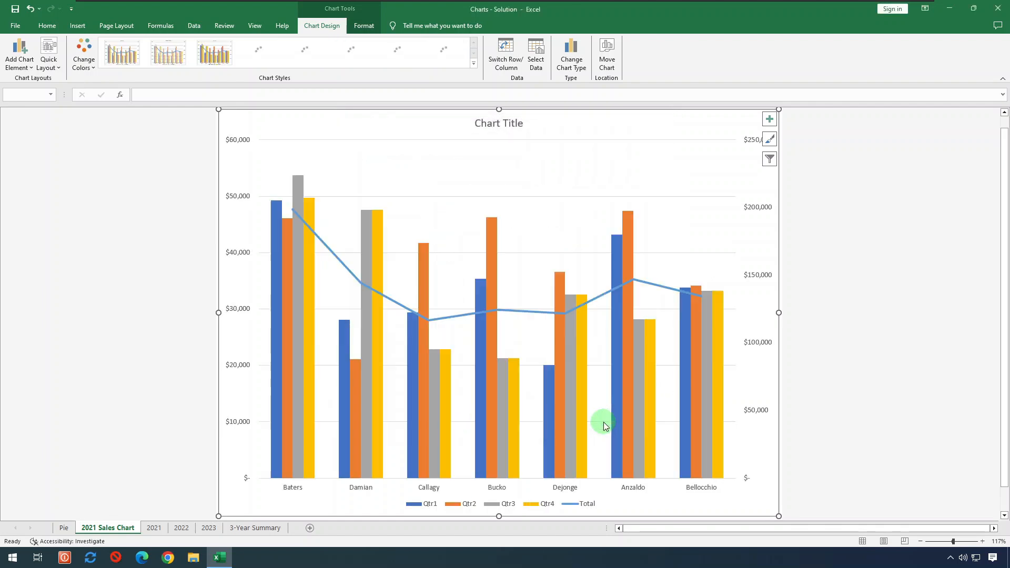